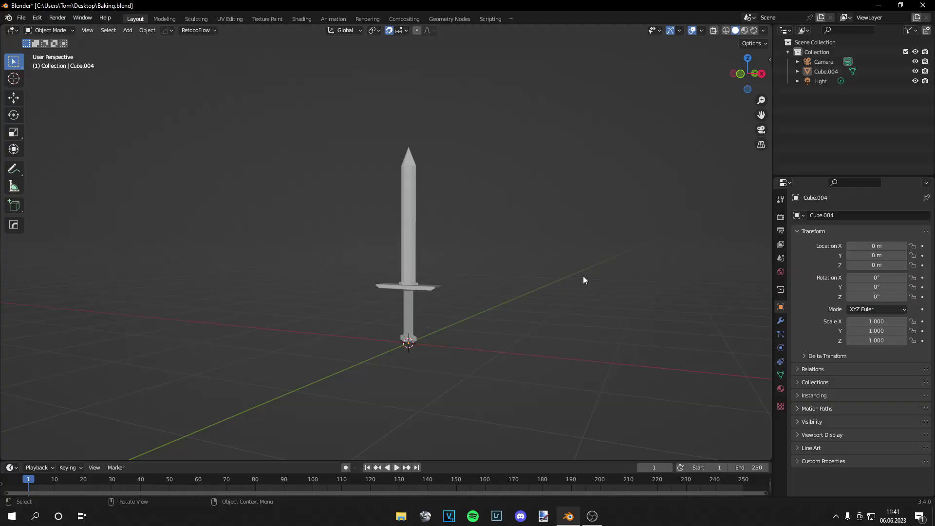
- Examine the sword's material node setup and compare its UVMap and New UV layouts
{"action": "left_click", "coordinate": [302, 19]}
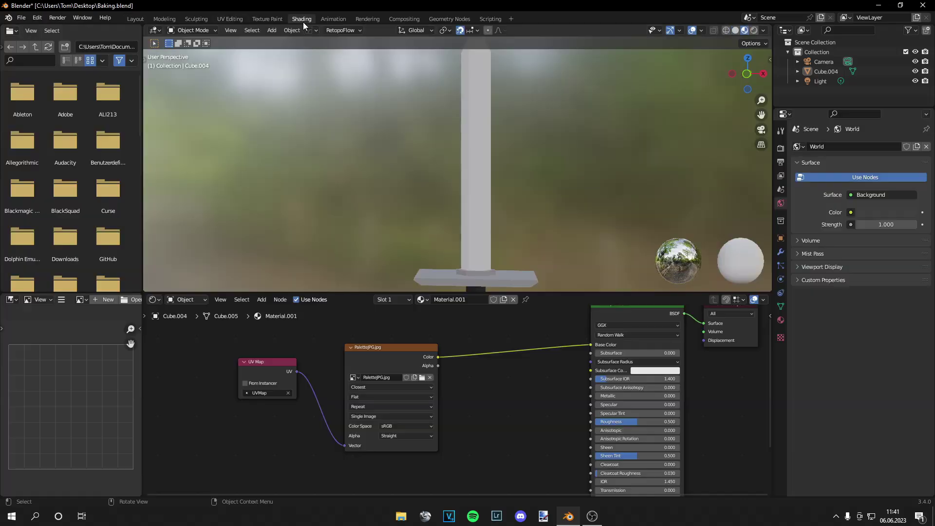
{"action": "scroll", "coordinate": [490, 181], "scroll_direction": "down", "scroll_amount": 5}
{"action": "middle_click_drag", "start_coordinate": [467, 210], "coordinate": [476, 160]}
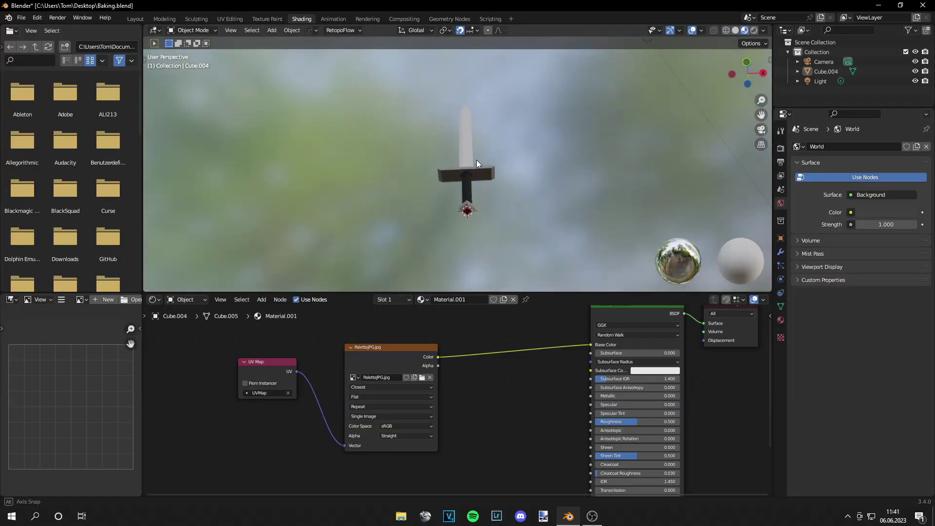
{"action": "left_click", "coordinate": [221, 19]}
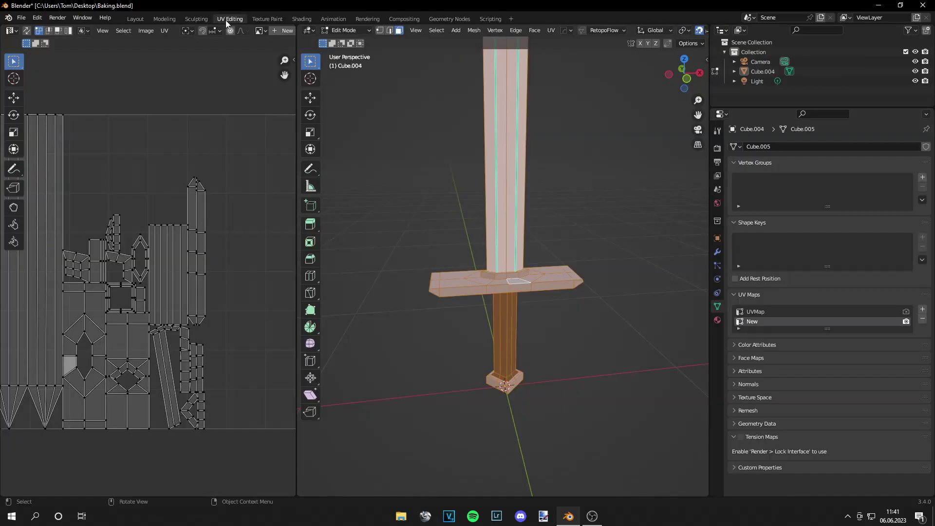
{"action": "scroll", "coordinate": [507, 219], "scroll_direction": "down", "scroll_amount": 3}
{"action": "middle_click_drag", "start_coordinate": [536, 205], "coordinate": [563, 185]}
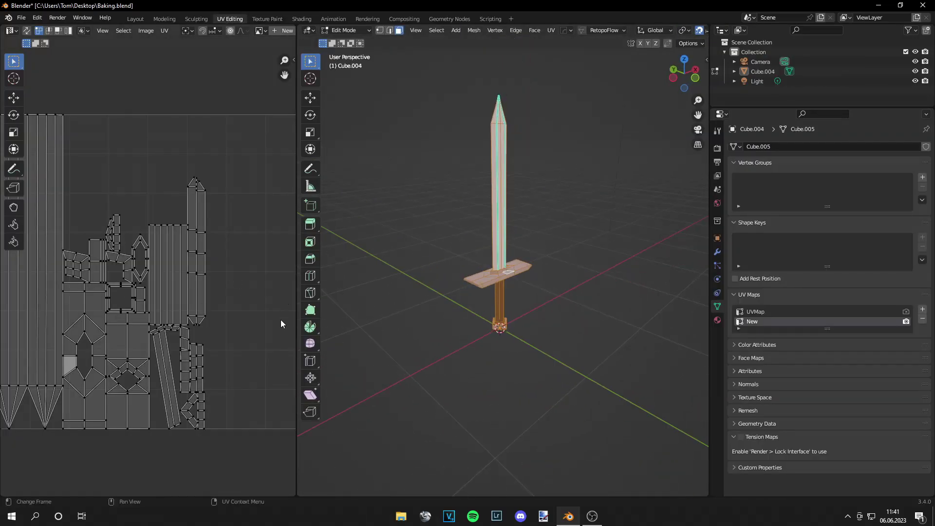
{"action": "left_click", "coordinate": [780, 312]}
{"action": "scroll", "coordinate": [221, 318], "scroll_direction": "down", "scroll_amount": 2}
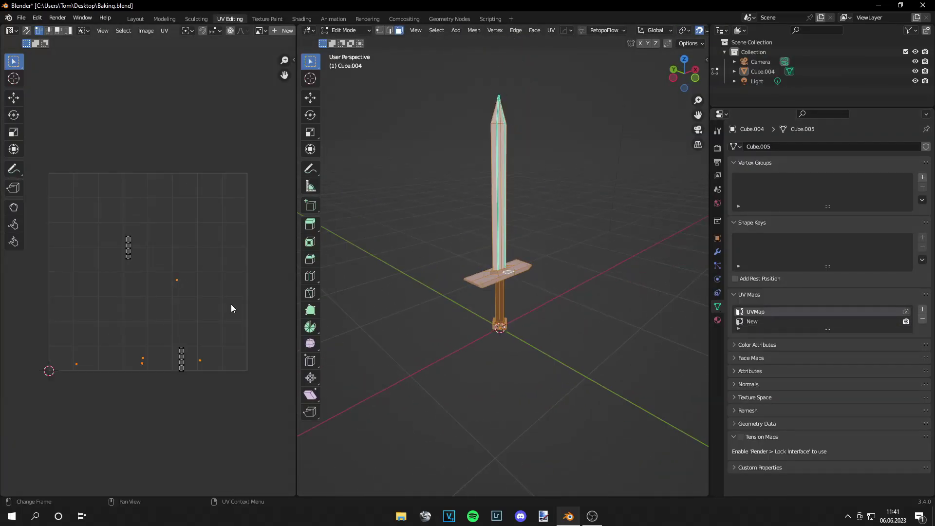
{"action": "left_click", "coordinate": [756, 322]}
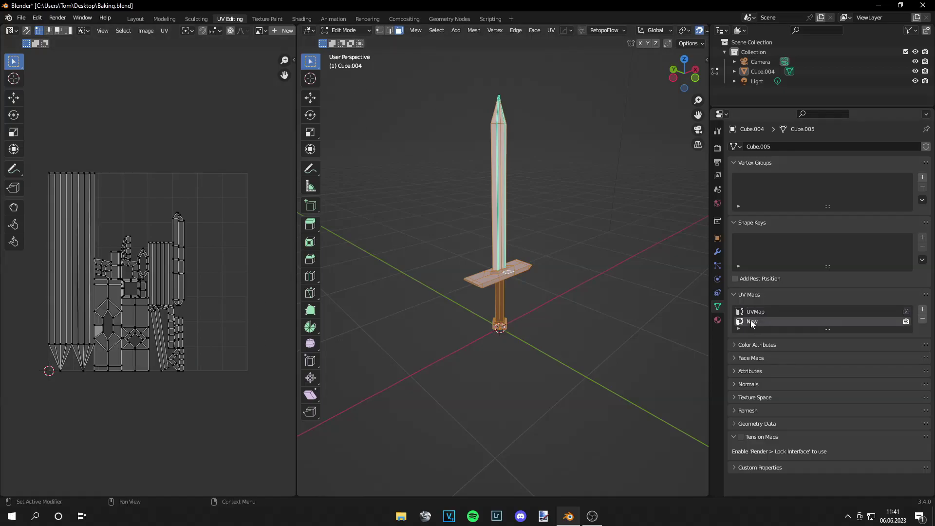
{"action": "scroll", "coordinate": [97, 292], "scroll_direction": "up", "scroll_amount": 3}
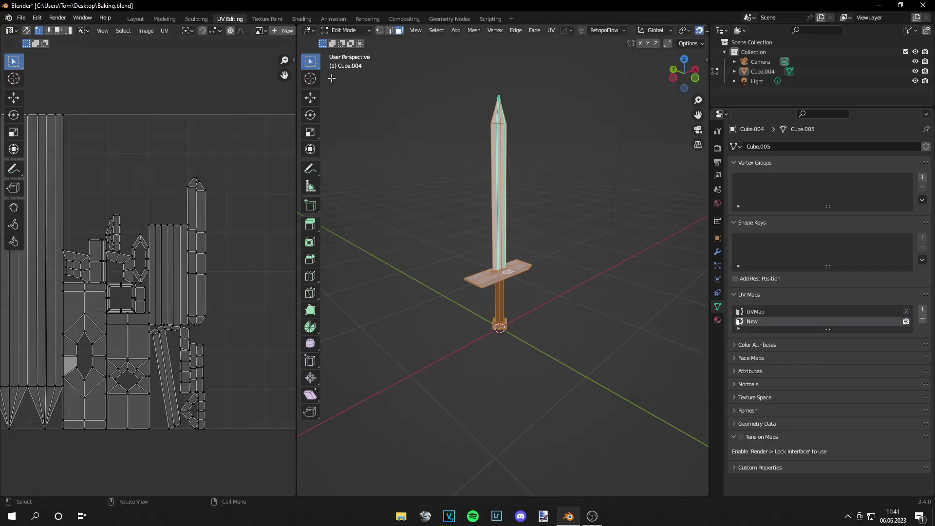
{"action": "left_click", "coordinate": [301, 19]}
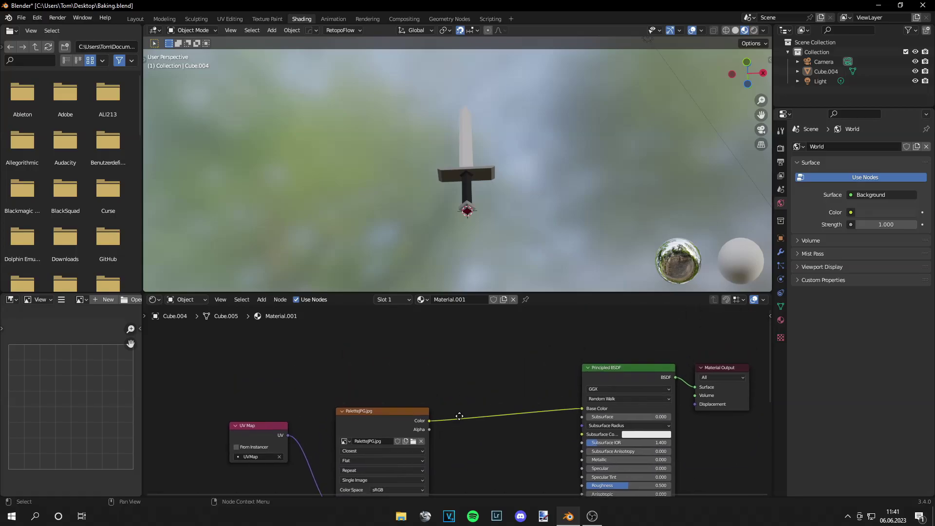
- Create a blank image named Sword at 512 × 512 px with alpha disabled in the UV editor
{"action": "left_click", "coordinate": [231, 18]}
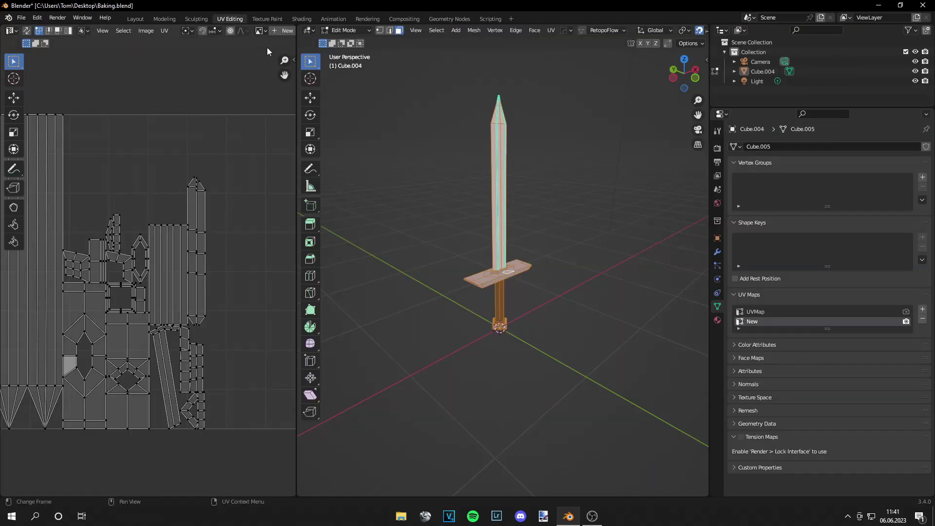
{"action": "key", "text": "Home"}
{"action": "left_click", "coordinate": [275, 32]}
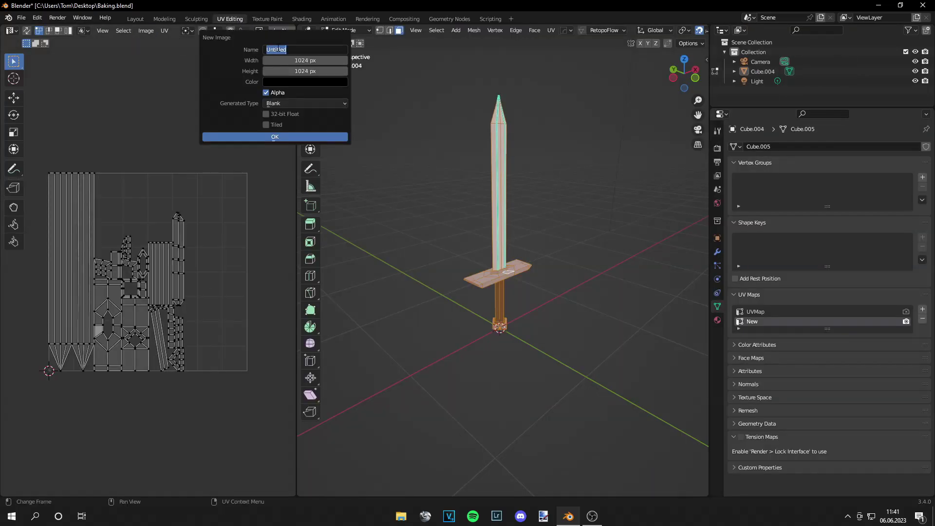
{"action": "type", "text": "Sword"}
{"action": "key", "text": "Tab"}
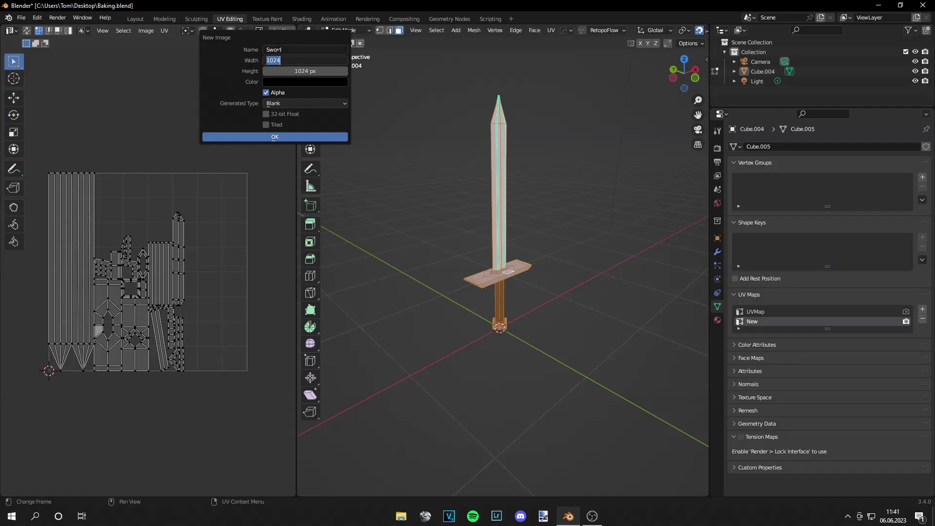
{"action": "type", "text": "512"}
{"action": "key", "text": "Tab"}
{"action": "type", "text": "512"}
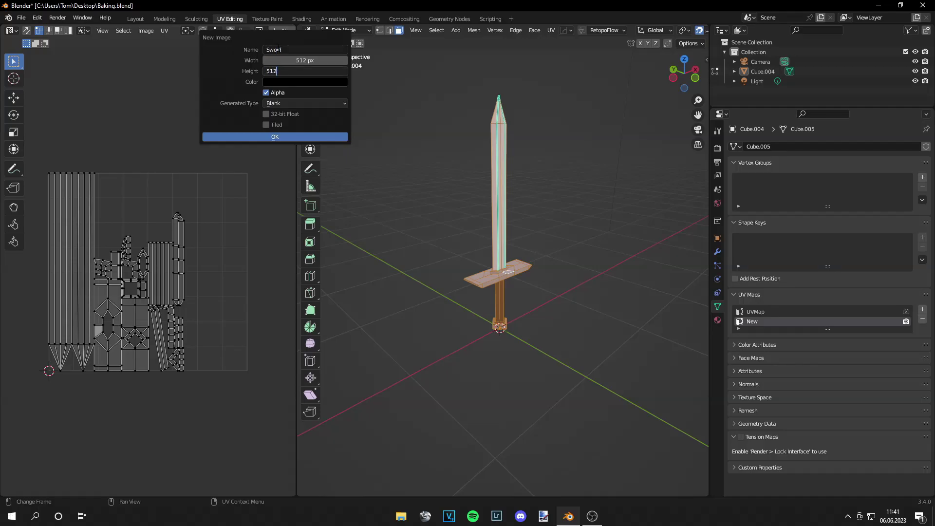
{"action": "key", "text": "Return"}
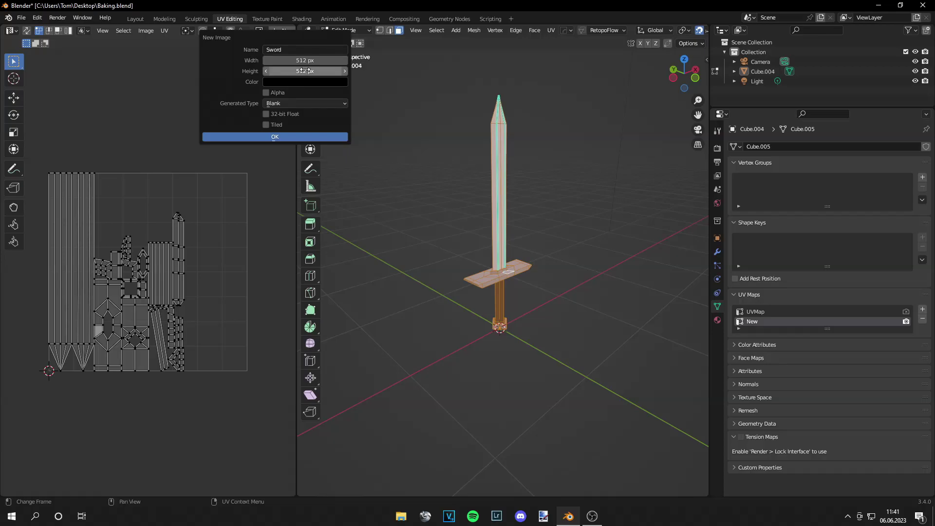
{"action": "left_click", "coordinate": [312, 92]}
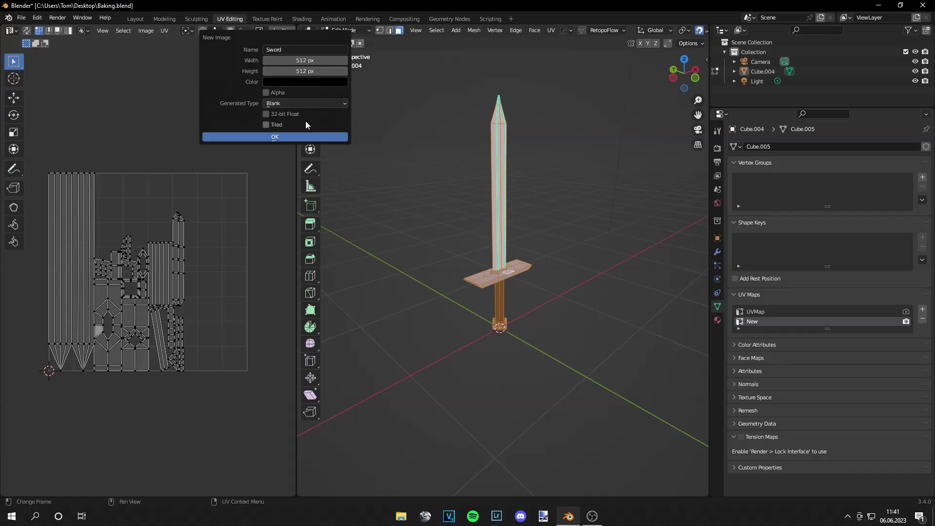
{"action": "left_click", "coordinate": [282, 138]}
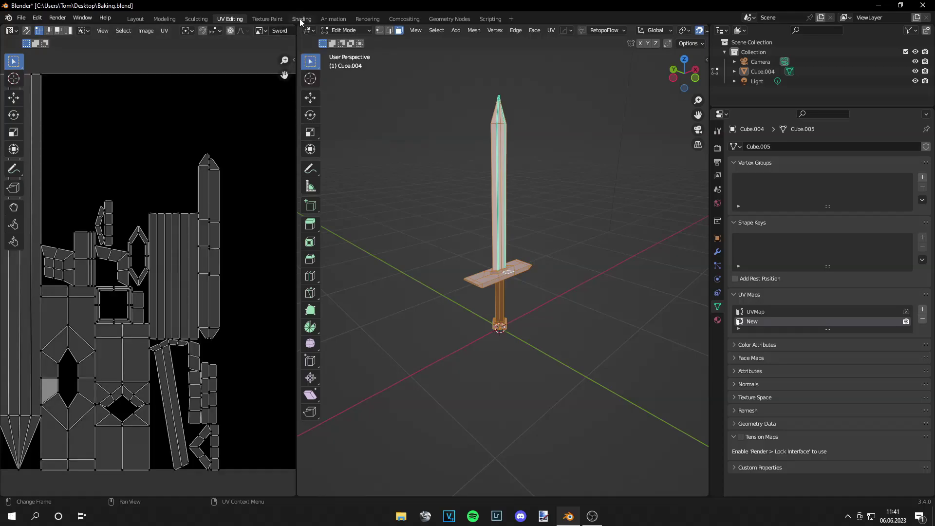
- Add an Image Texture node to the sword's material and assign the Sword image to it
{"action": "left_click", "coordinate": [301, 18]}
{"action": "key", "text": "shift+a"}
{"action": "type", "text": "imag"}
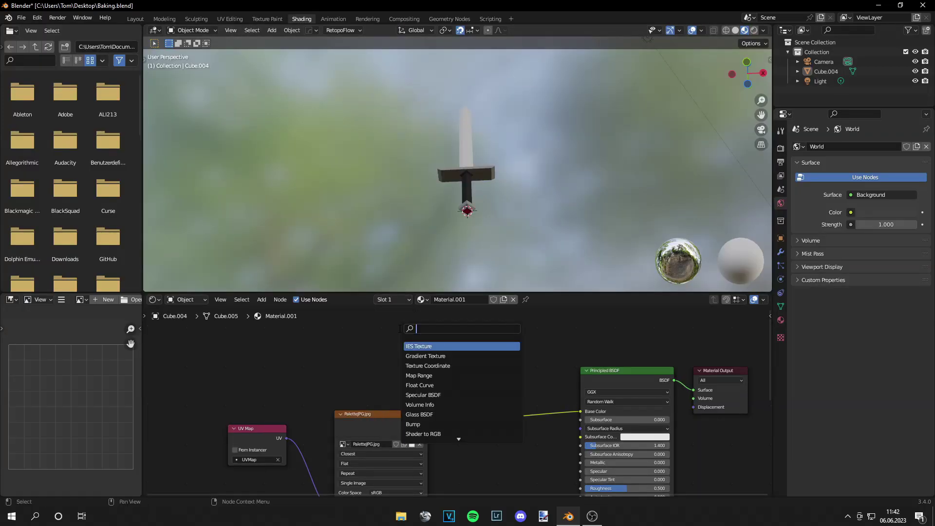
{"action": "key", "text": "Return"}
{"action": "left_click", "coordinate": [412, 341]}
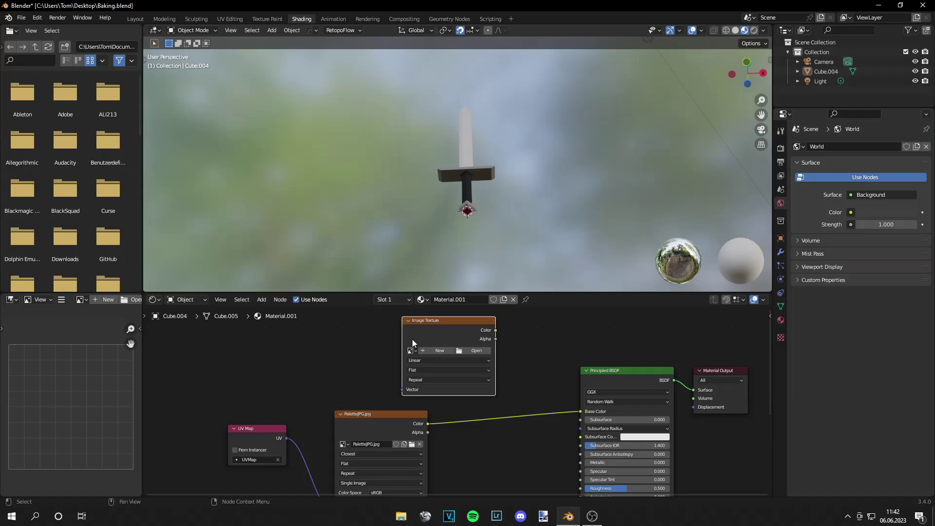
{"action": "left_click", "coordinate": [412, 347]}
{"action": "left_click", "coordinate": [421, 414]}
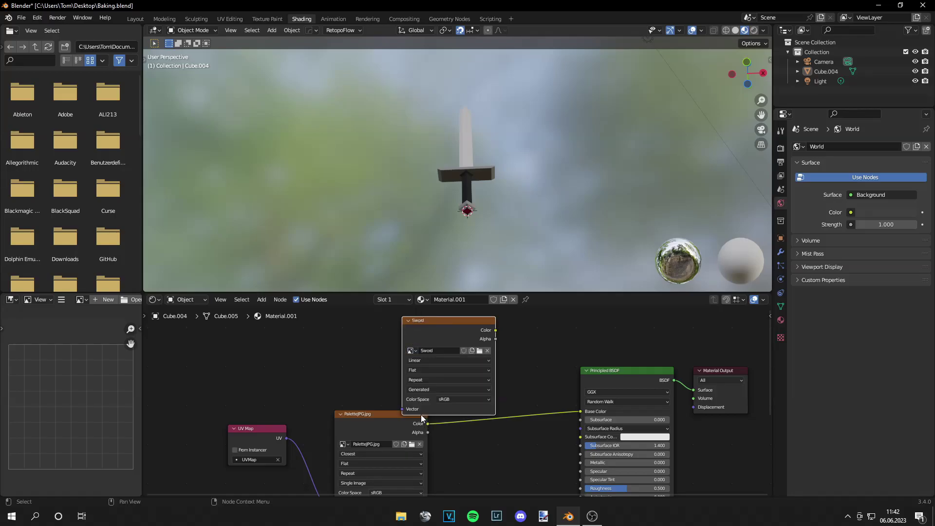
- Duplicate the UV Map node beside the Sword texture node and set the copy to the New UV map
{"action": "left_click", "coordinate": [256, 430]}
{"action": "key", "text": "shift+d"}
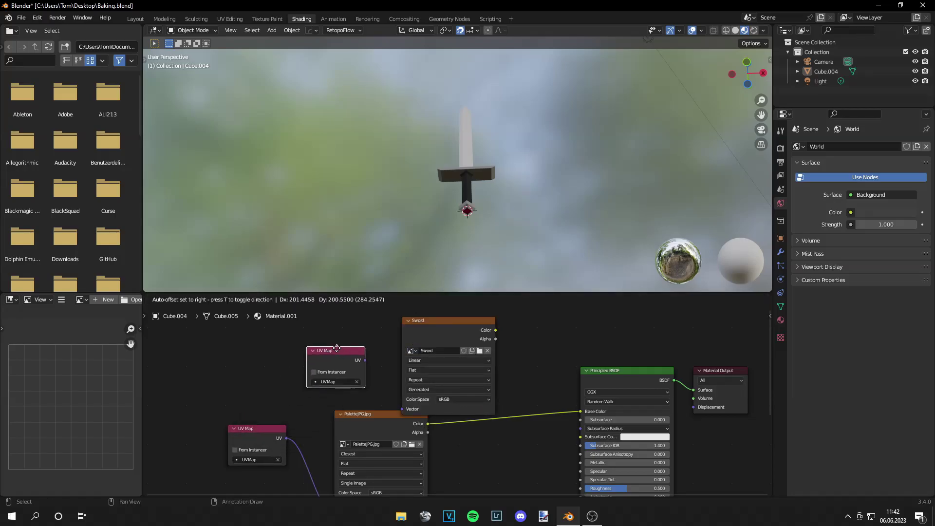
{"action": "left_click", "coordinate": [350, 381]}
{"action": "left_click", "coordinate": [354, 383]}
{"action": "left_click", "coordinate": [355, 400]}
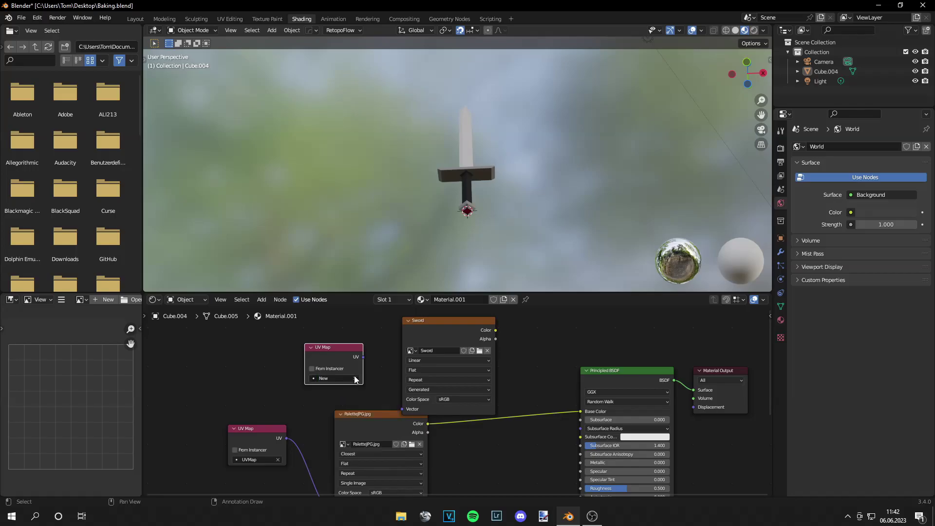
- Connect the New UV Map node to the Sword texture's Vector input and arrange the texture and UV nodes neatly
{"action": "left_click_drag", "start_coordinate": [363, 357], "coordinate": [402, 411]}
{"action": "left_click_drag", "start_coordinate": [419, 323], "coordinate": [401, 301]}
{"action": "middle_click_drag", "start_coordinate": [316, 393], "coordinate": [311, 360]}
{"action": "left_click_drag", "start_coordinate": [456, 454], "coordinate": [245, 414]}
{"action": "left_click_drag", "start_coordinate": [374, 399], "coordinate": [429, 393]}
{"action": "left_click_drag", "start_coordinate": [317, 396], "coordinate": [332, 402]}
{"action": "middle_click_drag", "start_coordinate": [349, 375], "coordinate": [335, 417]}
- Switch the render engine to Cycles and set its device to GPU Compute
{"action": "middle_click_drag", "start_coordinate": [439, 263], "coordinate": [594, 212]}
{"action": "left_click", "coordinate": [783, 148]}
{"action": "left_click", "coordinate": [870, 147]}
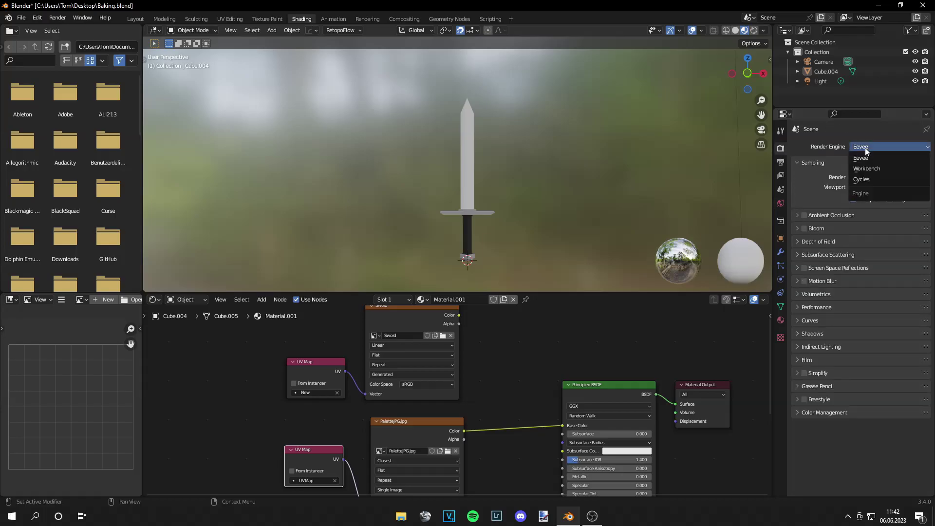
{"action": "left_click", "coordinate": [859, 181]}
{"action": "left_click", "coordinate": [877, 169]}
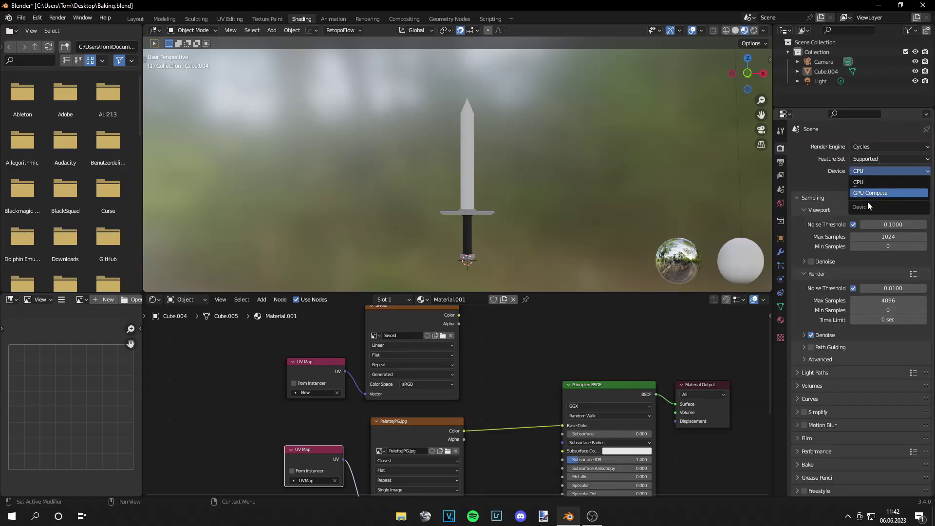
{"action": "left_click", "coordinate": [867, 195]}
- Set the render's maximum samples to 200
{"action": "double_click", "coordinate": [887, 289]}
{"action": "type", "text": "200"}
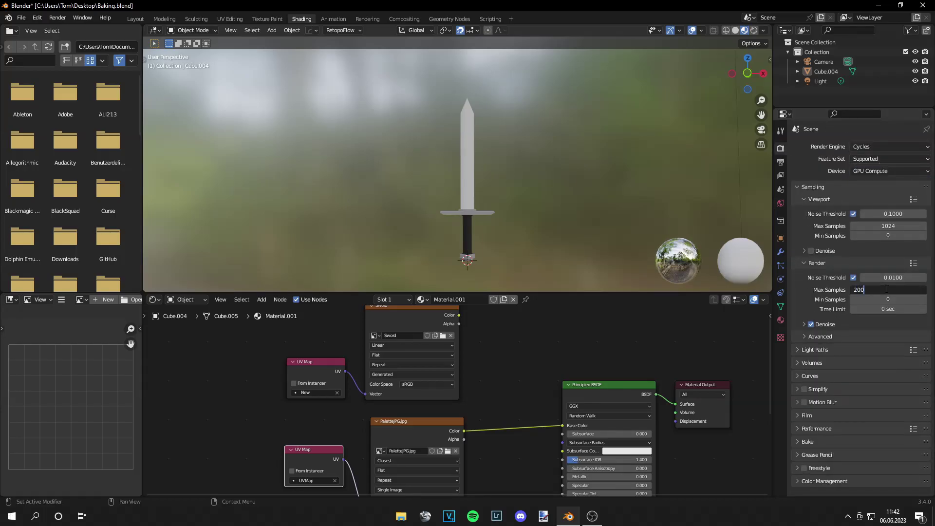
{"action": "key", "text": "Return"}
- Set the total, diffuse, glossy, transmission and transparent light bounces to 2, leaving volume as it is
{"action": "left_click", "coordinate": [808, 349]}
{"action": "double_click", "coordinate": [868, 376]}
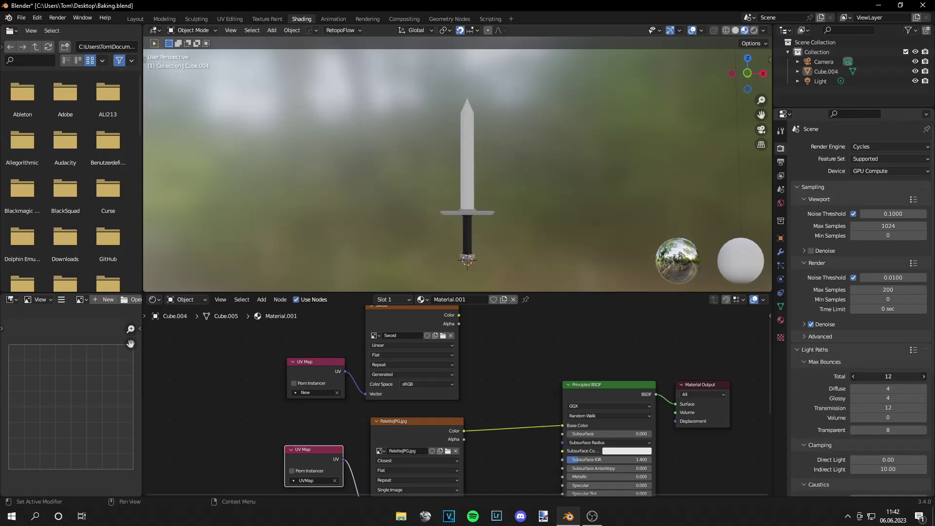
{"action": "type", "text": "2"}
{"action": "key", "text": "Tab"}
{"action": "type", "text": "2"}
{"action": "key", "text": "Tab"}
{"action": "type", "text": "2"}
{"action": "key", "text": "Tab"}
{"action": "type", "text": "2"}
{"action": "key", "text": "Tab"}
{"action": "key", "text": "Tab"}
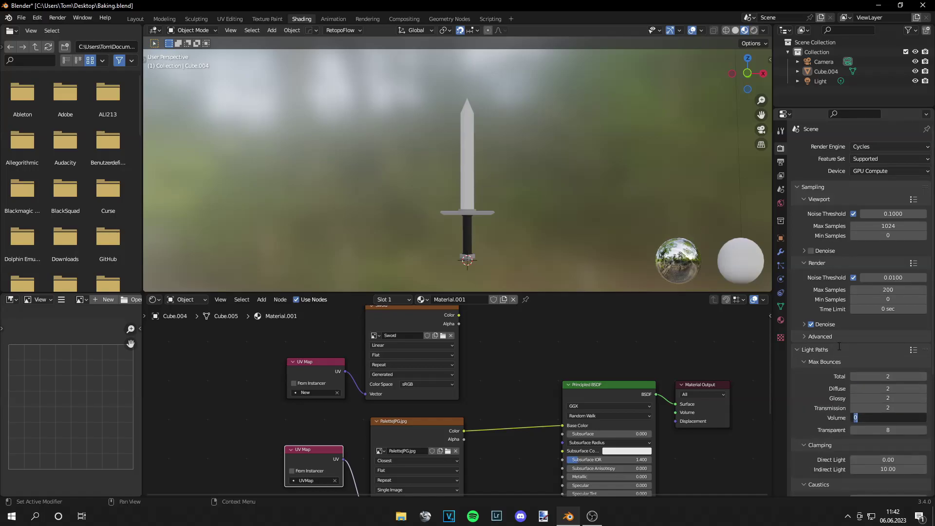
{"action": "type", "text": "2"}
{"action": "key", "text": "Return"}
- Set the bake type to Diffuse with only the Color contribution enabled
{"action": "scroll", "coordinate": [806, 402], "scroll_direction": "down", "scroll_amount": 1}
{"action": "scroll", "coordinate": [807, 401], "scroll_direction": "down", "scroll_amount": 8}
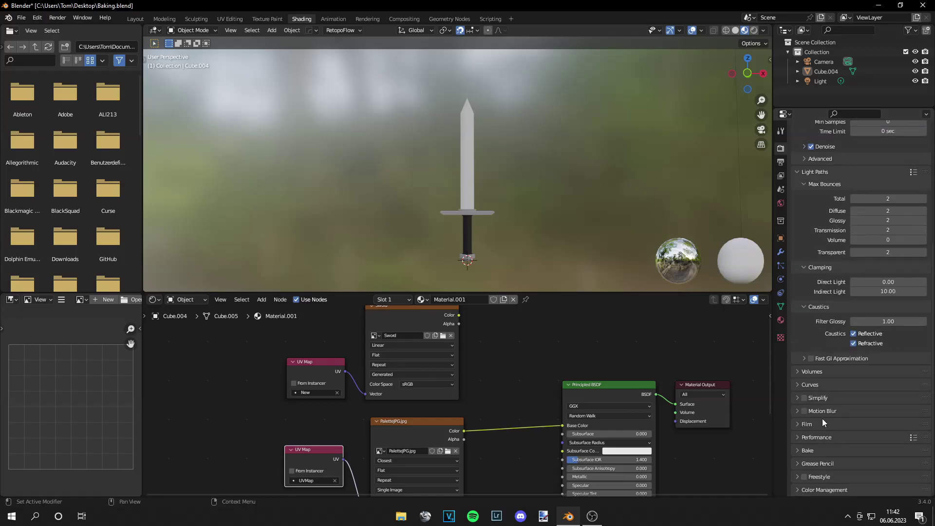
{"action": "left_click", "coordinate": [801, 452]}
{"action": "scroll", "coordinate": [807, 444], "scroll_direction": "down", "scroll_amount": 7}
{"action": "left_click", "coordinate": [888, 354]}
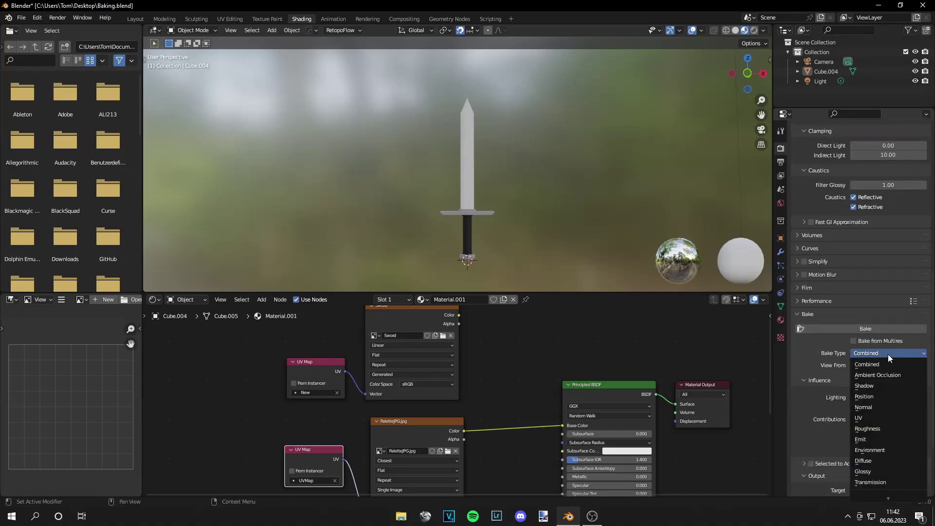
{"action": "left_click", "coordinate": [878, 460]}
{"action": "scroll", "coordinate": [877, 453], "scroll_direction": "down", "scroll_amount": 3}
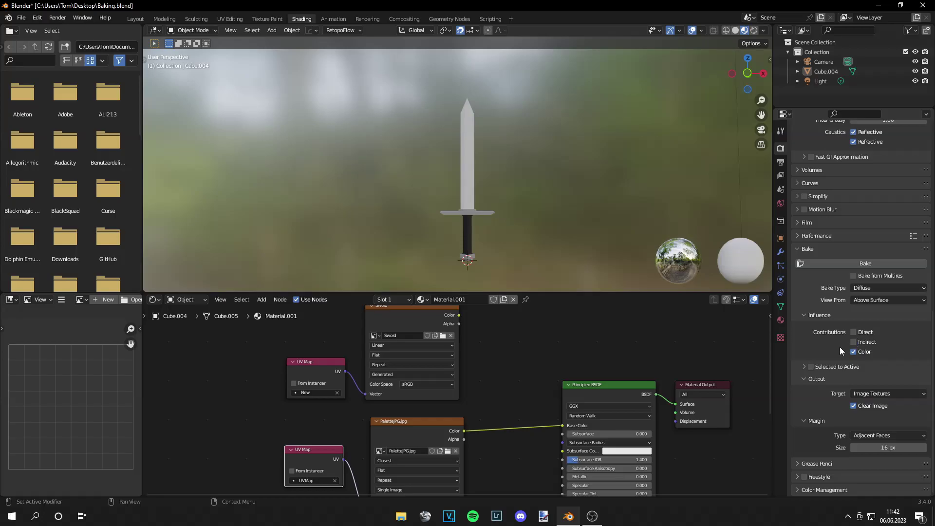
- Bake the sword's diffuse color into the Sword texture, with the sword object and that texture node selected
{"action": "left_click", "coordinate": [478, 196]}
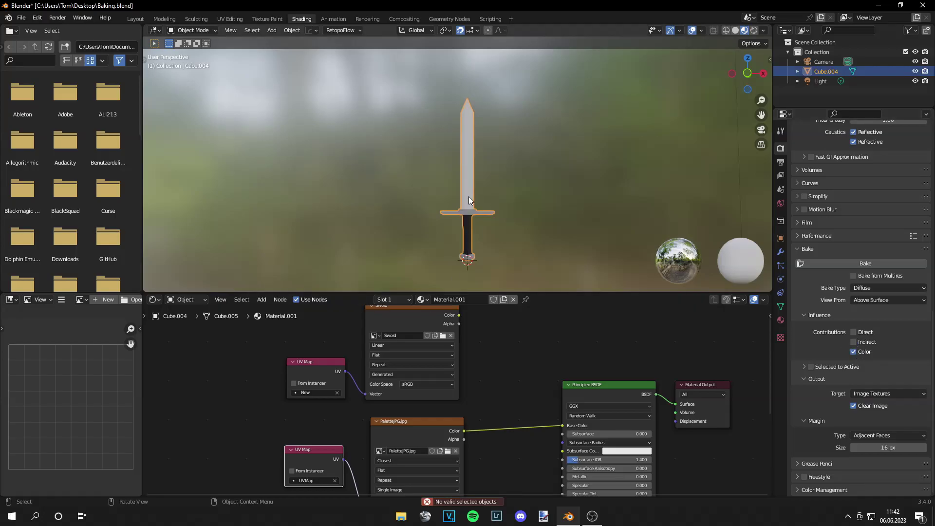
{"action": "scroll", "coordinate": [482, 344], "scroll_direction": "up", "scroll_amount": 2, "text": "shift"}
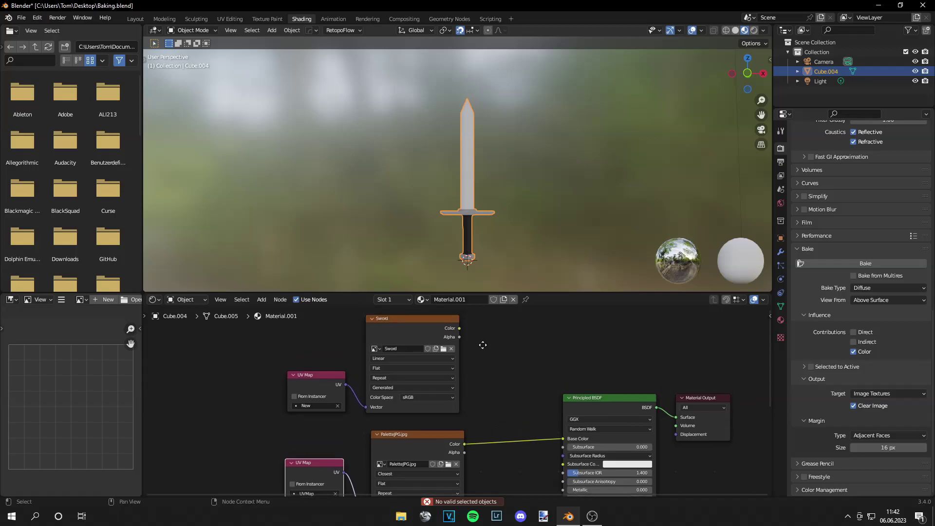
{"action": "left_click", "coordinate": [393, 326]}
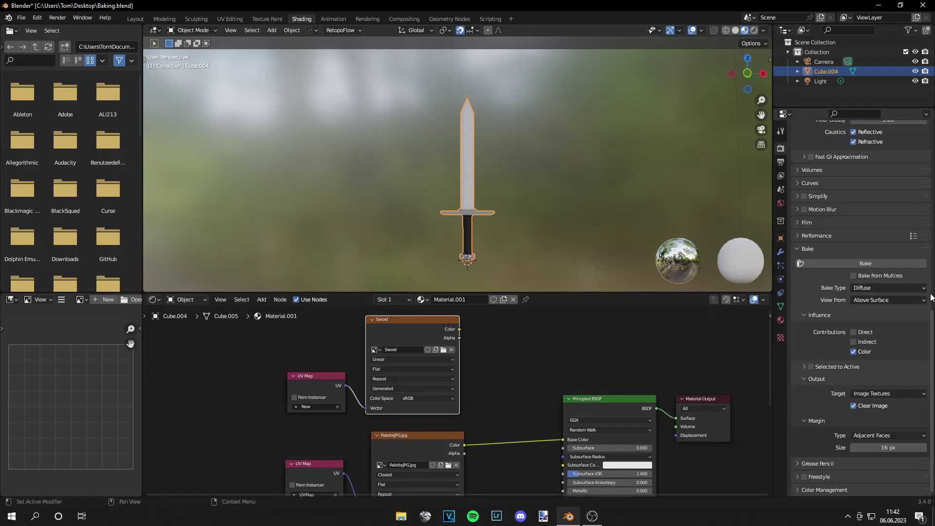
{"action": "left_click", "coordinate": [896, 262]}
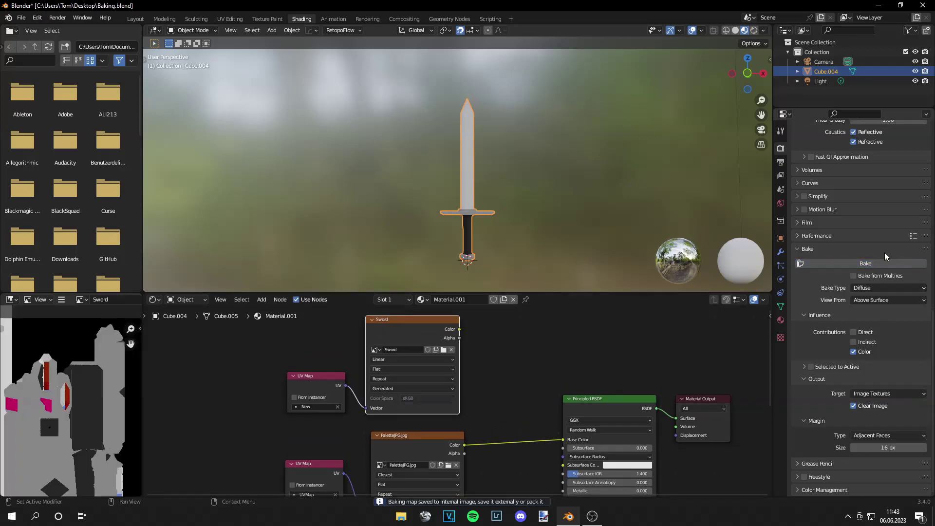
- Connect the baked Sword texture's color to the shader's Base Color and inspect the result around the sword's guard
{"action": "left_click_drag", "start_coordinate": [459, 329], "coordinate": [564, 440]}
{"action": "left_click", "coordinate": [533, 233]}
{"action": "scroll", "coordinate": [533, 232], "scroll_direction": "up", "scroll_amount": 12}
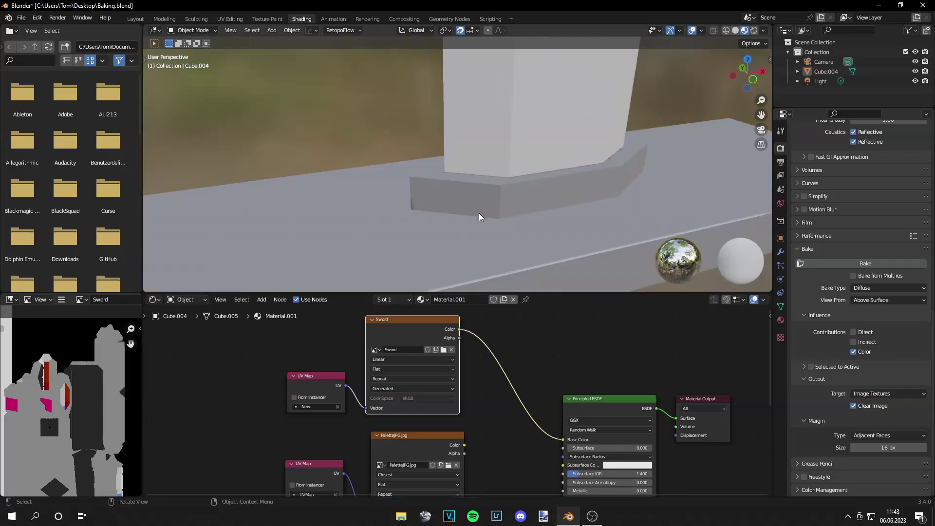
{"action": "middle_click_drag", "start_coordinate": [479, 213], "coordinate": [538, 195]}
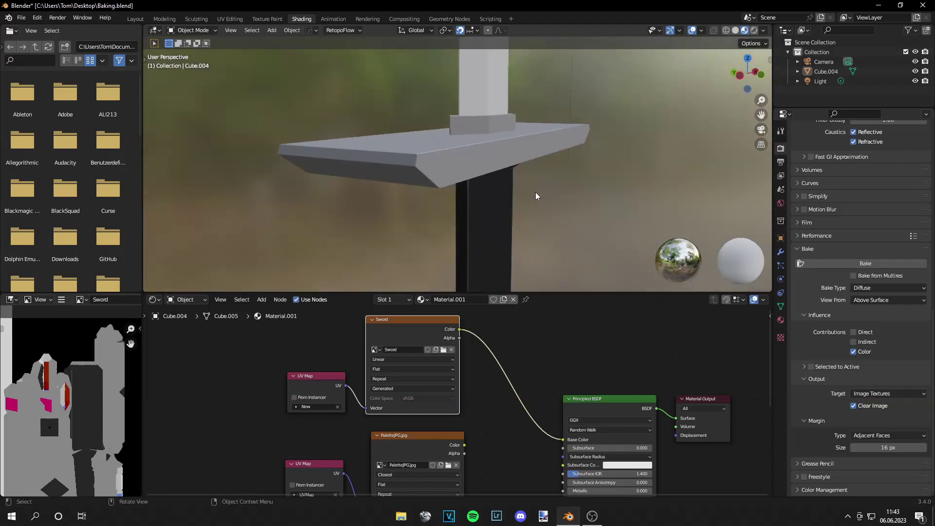
{"action": "middle_click_drag", "start_coordinate": [558, 141], "coordinate": [453, 197]}
{"action": "scroll", "coordinate": [507, 139], "scroll_direction": "down", "scroll_amount": 4}
{"action": "scroll", "coordinate": [467, 155], "scroll_direction": "up", "scroll_amount": 7}
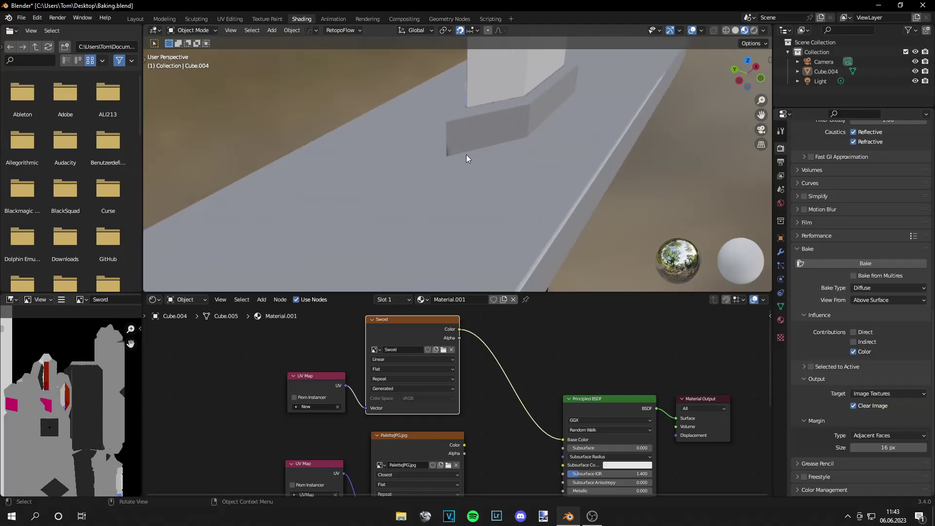
- Examine the edges around the sword's guard and blade base, and the whole baked Sword image
{"action": "middle_click_drag", "start_coordinate": [491, 98], "coordinate": [532, 164]}
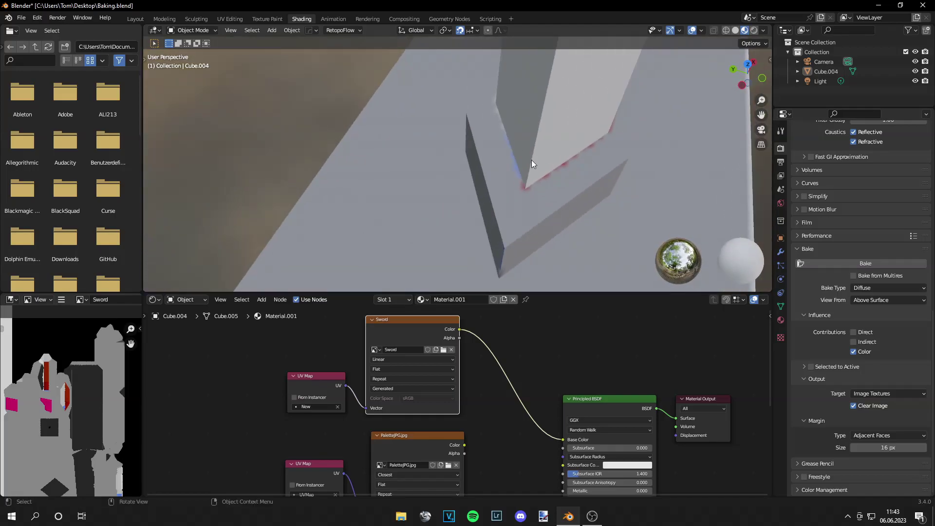
{"action": "scroll", "coordinate": [521, 200], "scroll_direction": "down", "scroll_amount": 4}
{"action": "middle_click_drag", "start_coordinate": [513, 201], "coordinate": [404, 181]}
{"action": "key", "text": "Home"}
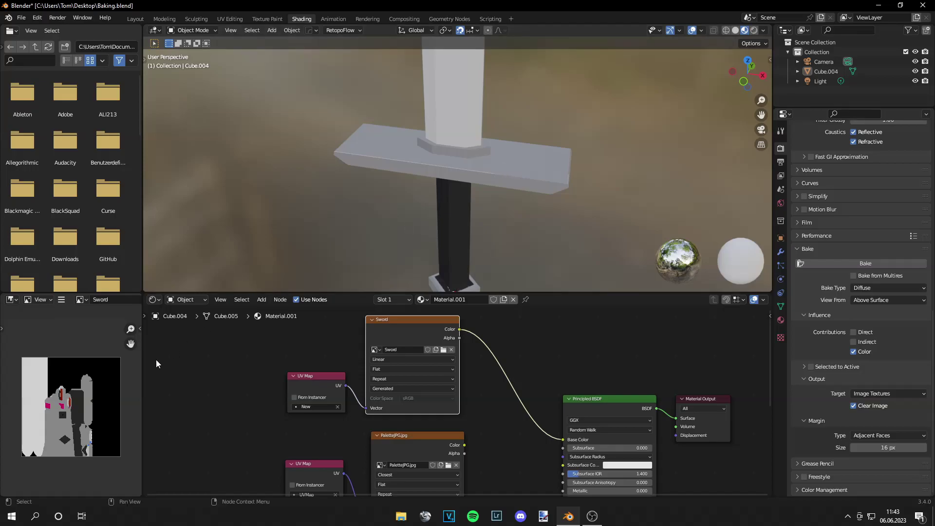
{"action": "scroll", "coordinate": [66, 390], "scroll_direction": "up", "scroll_amount": 2}
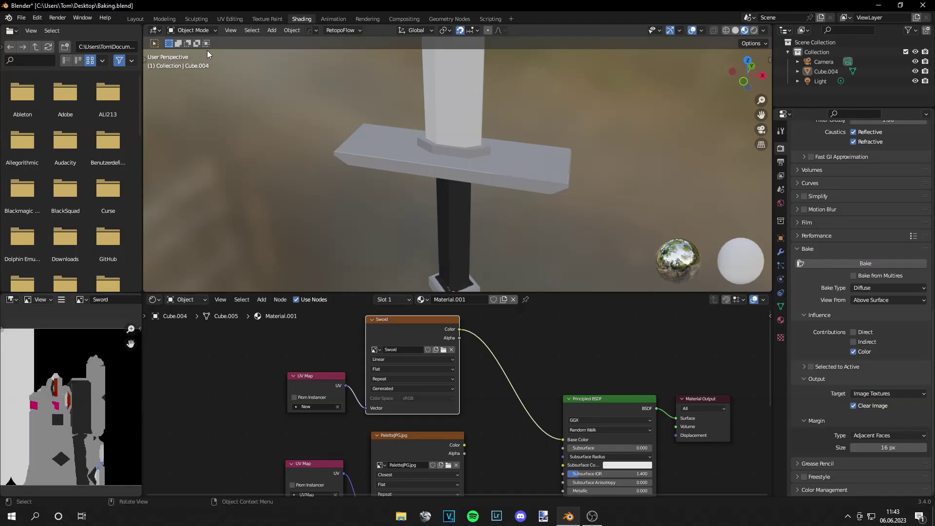
- Unwrap the sword's New UV map again with Smart UV Project, using an added island margin
{"action": "left_click", "coordinate": [221, 19]}
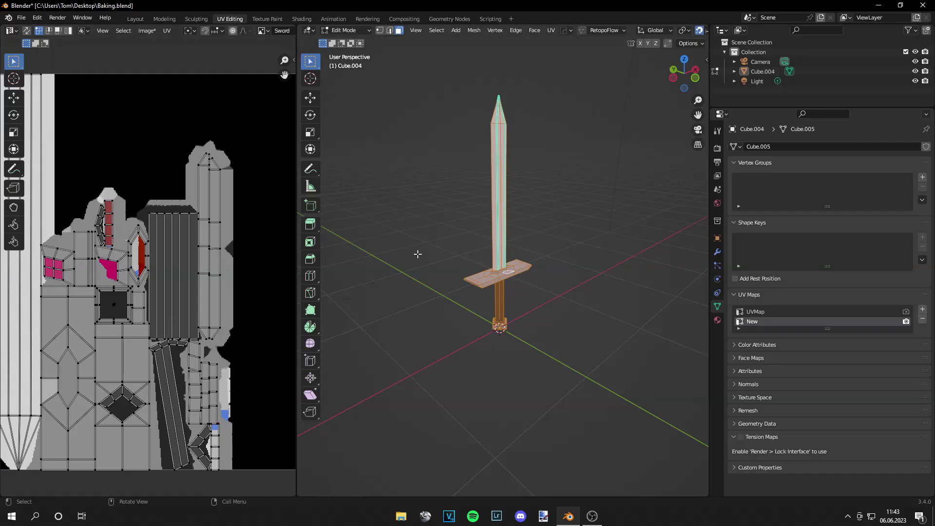
{"action": "scroll", "coordinate": [252, 316], "scroll_direction": "down", "scroll_amount": 1}
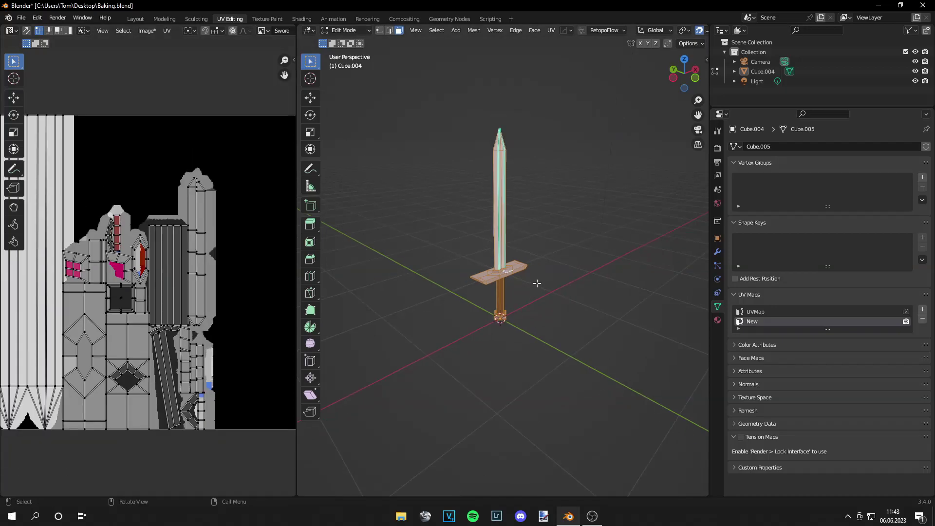
{"action": "middle_click_drag", "start_coordinate": [536, 282], "coordinate": [536, 257]}
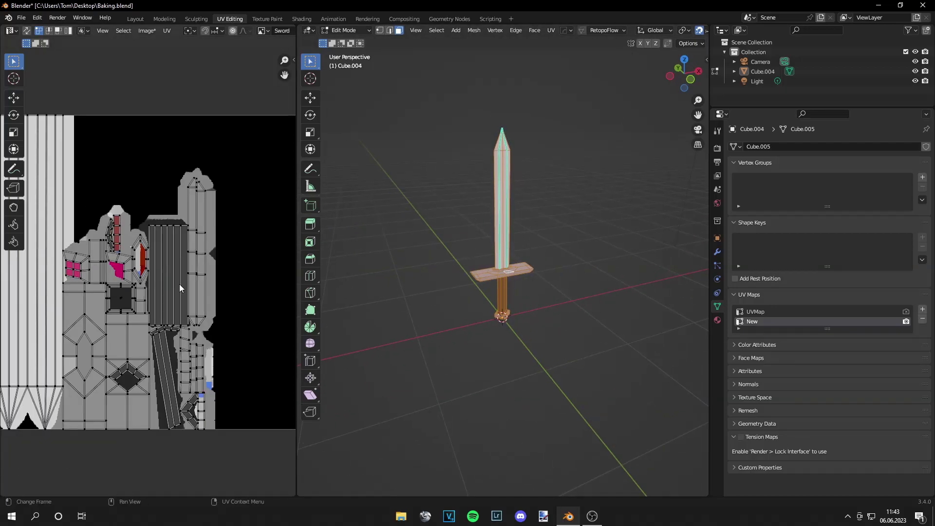
{"action": "scroll", "coordinate": [176, 287], "scroll_direction": "down", "scroll_amount": 1}
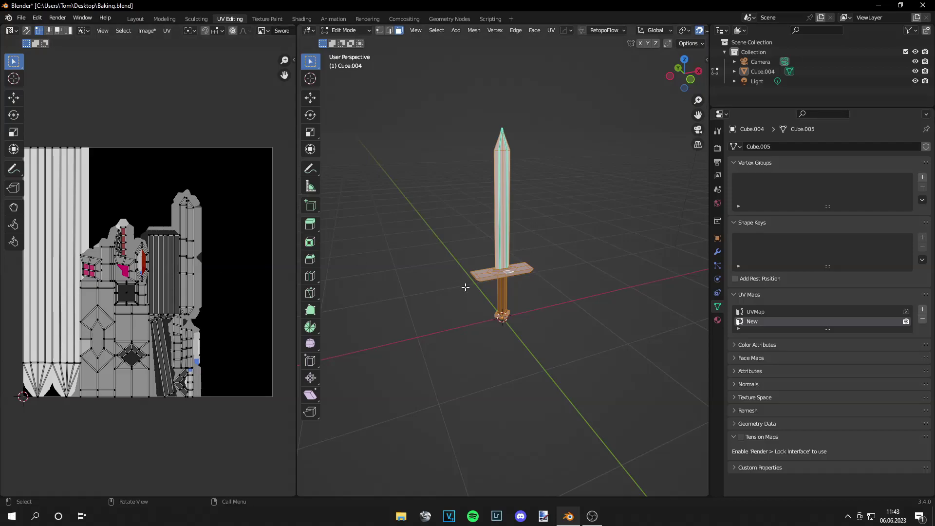
{"action": "key", "text": "u"}
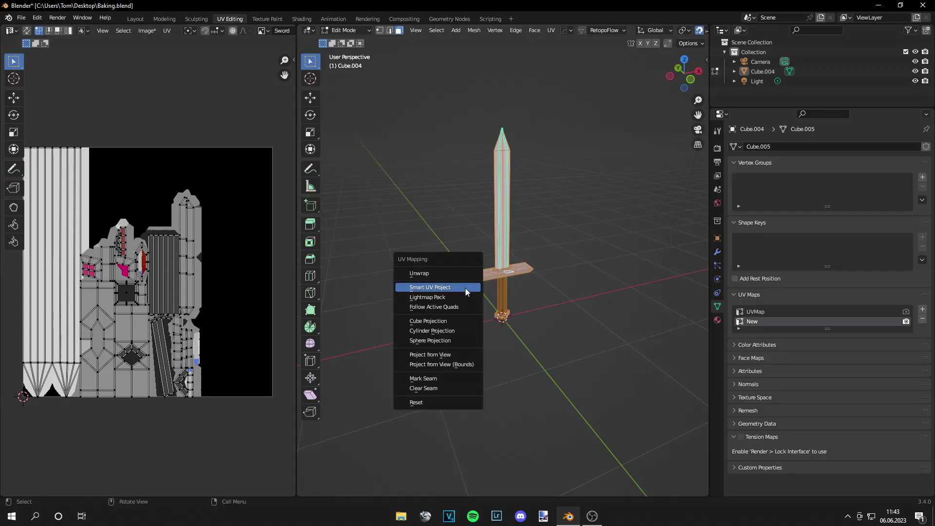
{"action": "left_click", "coordinate": [466, 288]}
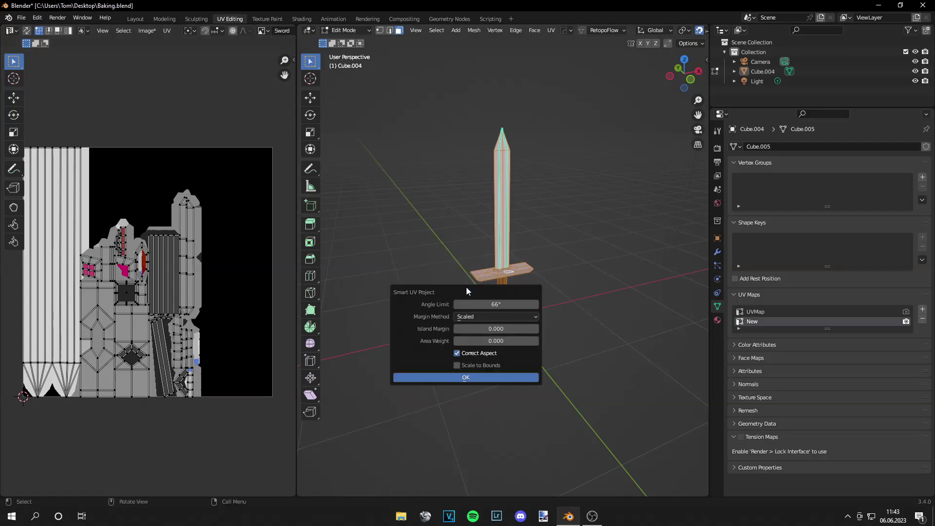
{"action": "left_click", "coordinate": [502, 328]}
{"action": "left_click", "coordinate": [500, 328]}
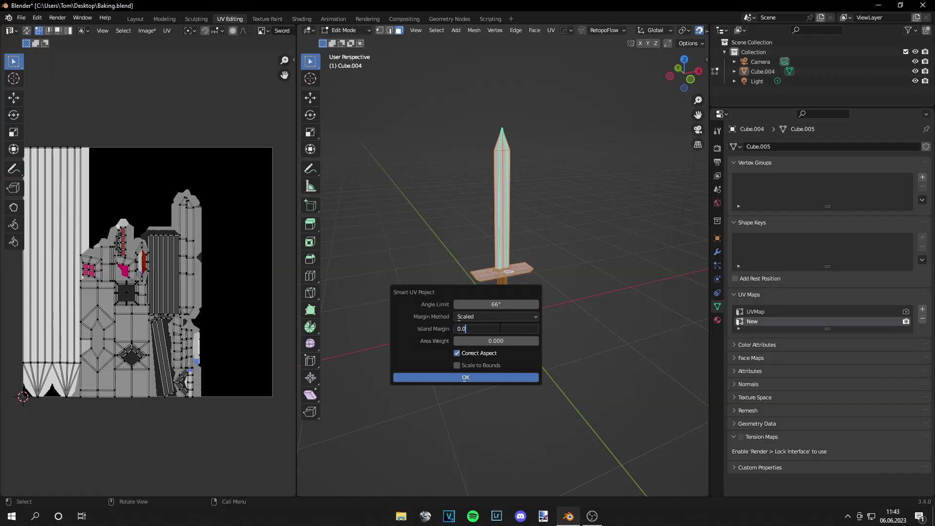
{"action": "key", "text": "Return"}
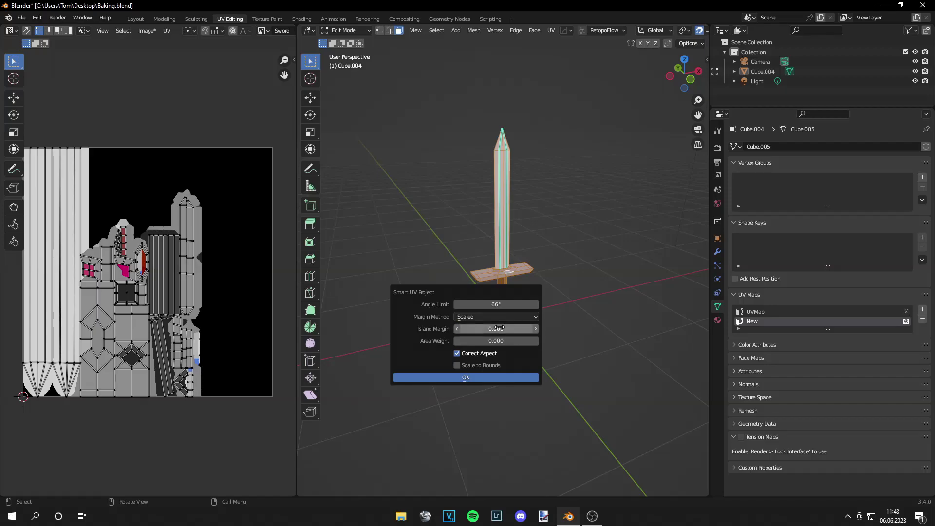
{"action": "left_click", "coordinate": [444, 380]}
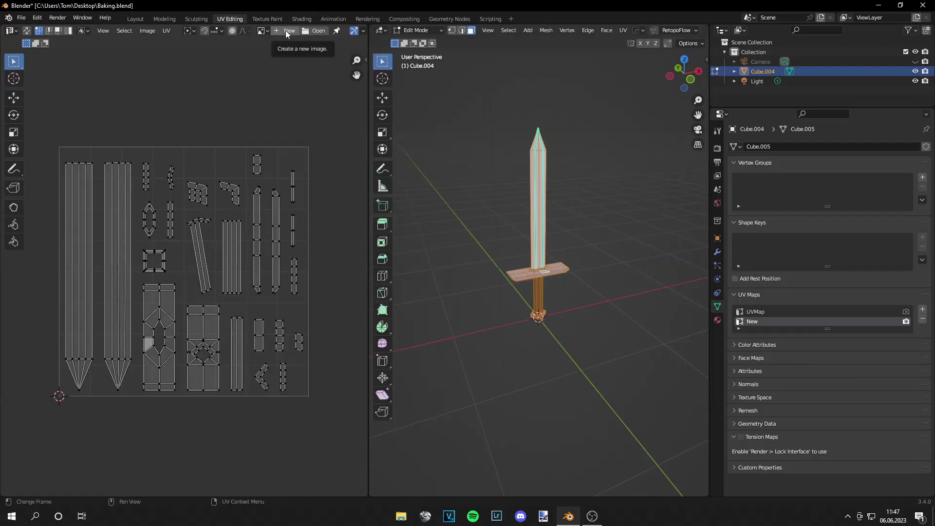
- Create a new image named Sword_New with a size of 2048 × 2048 px
{"action": "left_click", "coordinate": [286, 32]}
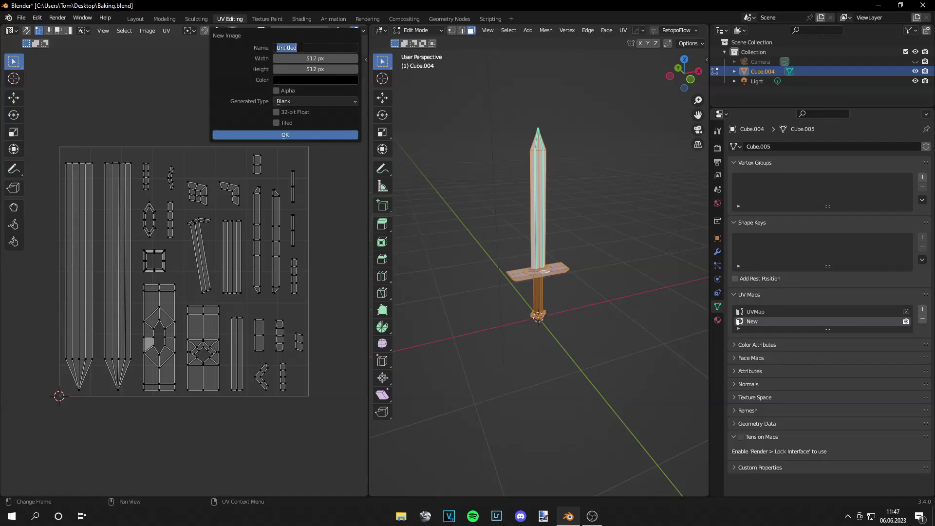
{"action": "type", "text": "Sword_New"}
{"action": "key", "text": "Tab"}
{"action": "type", "text": "204"}
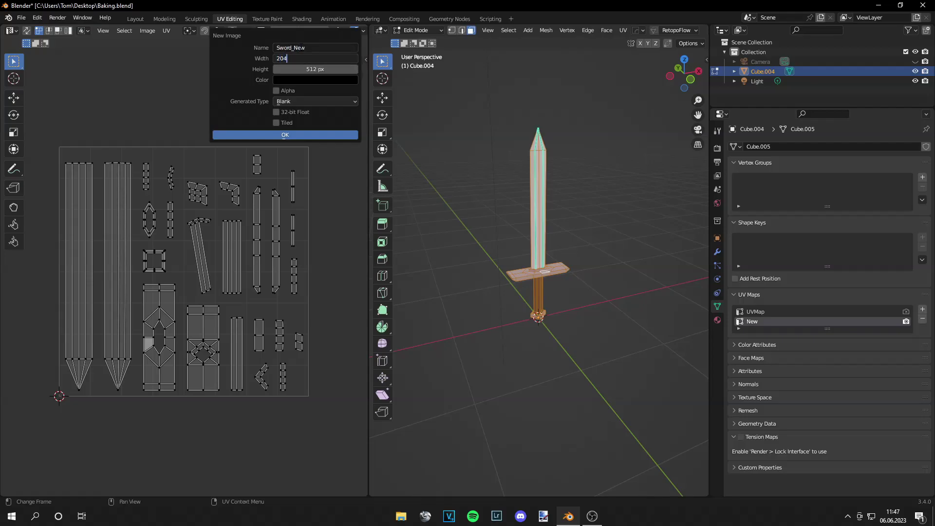
{"action": "type", "text": "8"}
{"action": "key", "text": "Tab"}
{"action": "type", "text": "3"}
{"action": "type", "text": "20"}
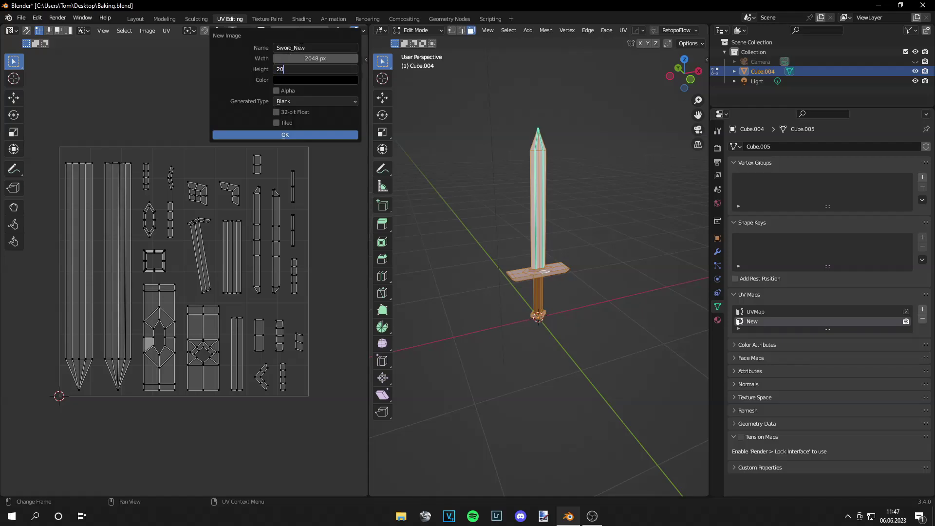
{"action": "type", "text": "48"}
{"action": "left_click", "coordinate": [286, 135]}
- Assign the Sword_New image to the bake texture node in the sword's material
{"action": "left_click", "coordinate": [302, 19]}
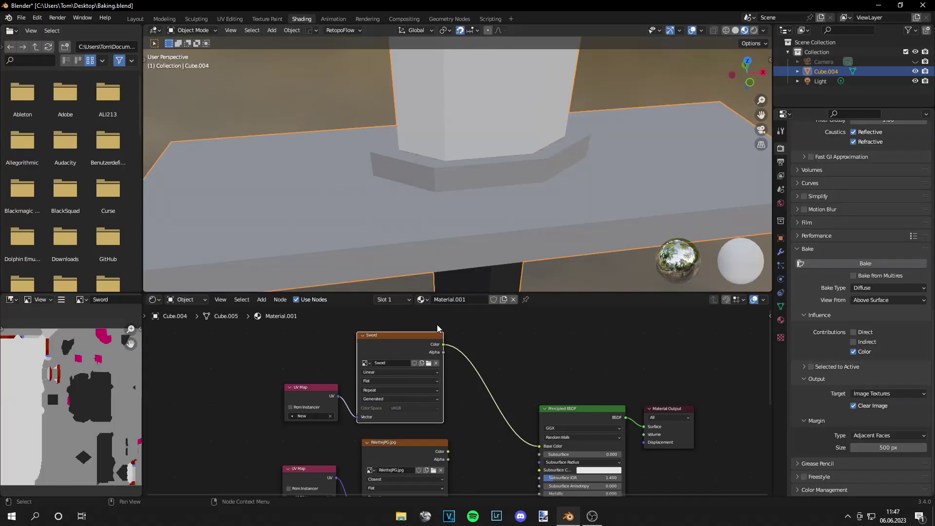
{"action": "left_click", "coordinate": [364, 363]}
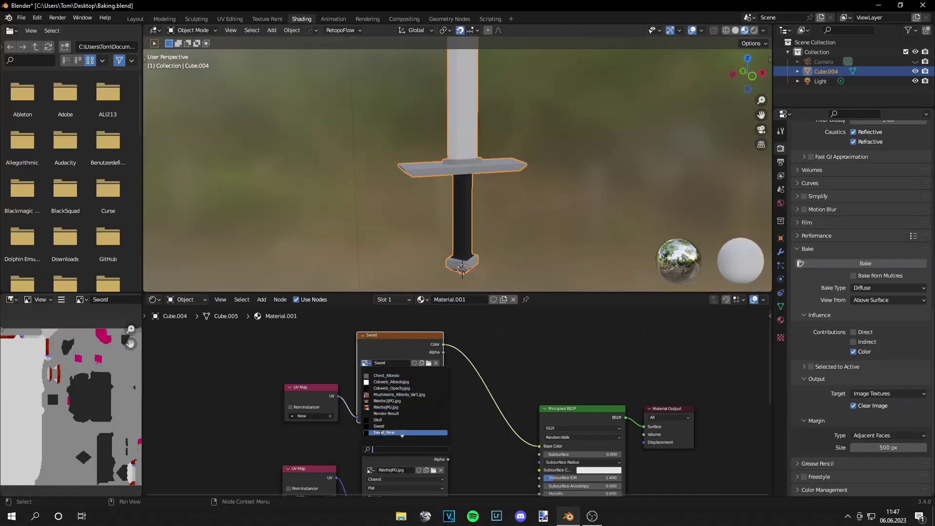
{"action": "left_click", "coordinate": [385, 433]}
- Connect the palette texture's color to the shader's Base Color and make the Sword_New texture node active
{"action": "middle_click_drag", "start_coordinate": [442, 460], "coordinate": [431, 422]}
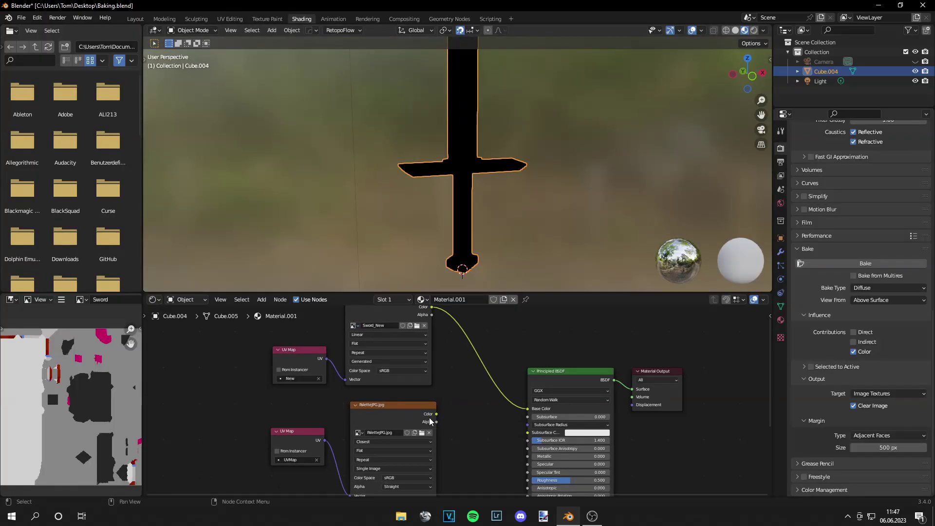
{"action": "left_click_drag", "start_coordinate": [436, 414], "coordinate": [528, 409]}
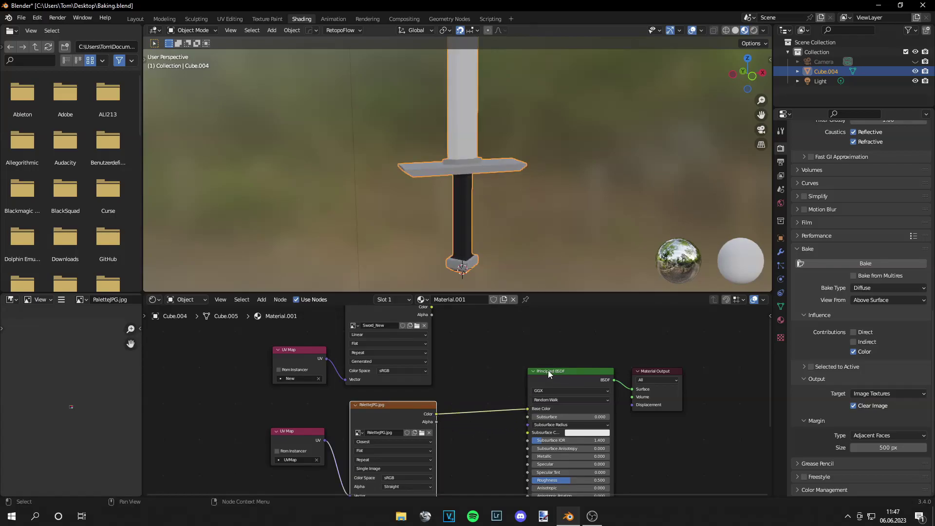
{"action": "scroll", "coordinate": [434, 348], "scroll_direction": "down", "scroll_amount": 2}
{"action": "left_click", "coordinate": [403, 332]}
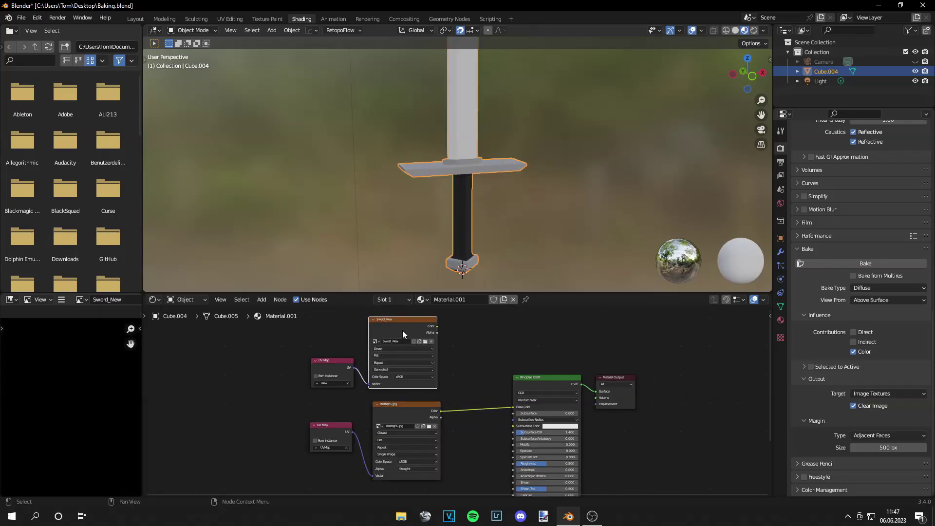
- Set the bake margin size to 2000 px
{"action": "left_click", "coordinate": [876, 448]}
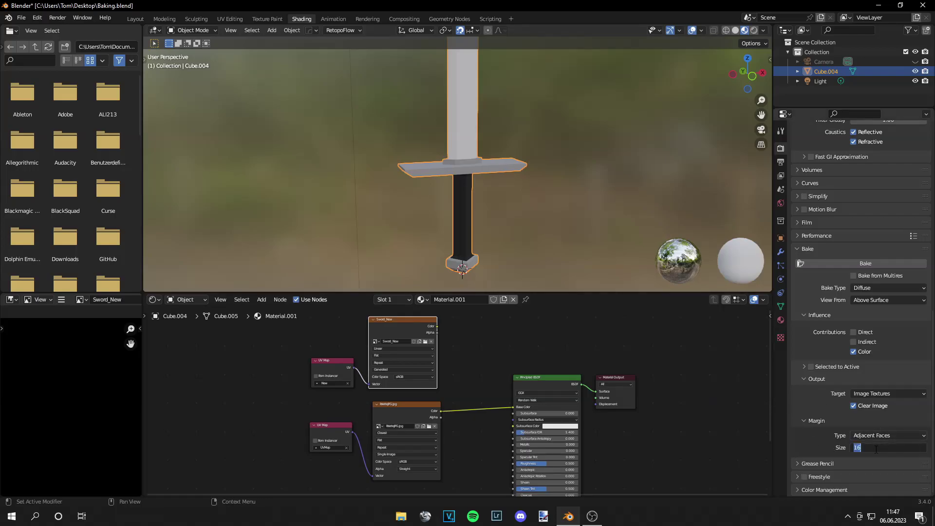
{"action": "type", "text": "2000"}
{"action": "key", "text": "Return"}
- Bake the sword's diffuse color into Sword_New and connect that texture's color to the shader's Base Color
{"action": "middle_click_drag", "start_coordinate": [554, 122], "coordinate": [528, 151]}
{"action": "key", "text": "KP_Decimal"}
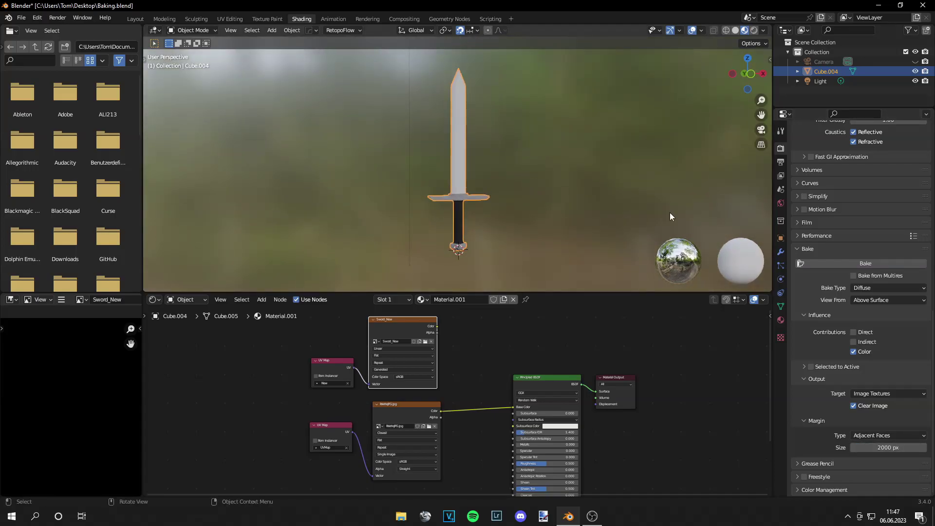
{"action": "left_click", "coordinate": [899, 264]}
{"action": "left_click_drag", "start_coordinate": [437, 327], "coordinate": [514, 407]}
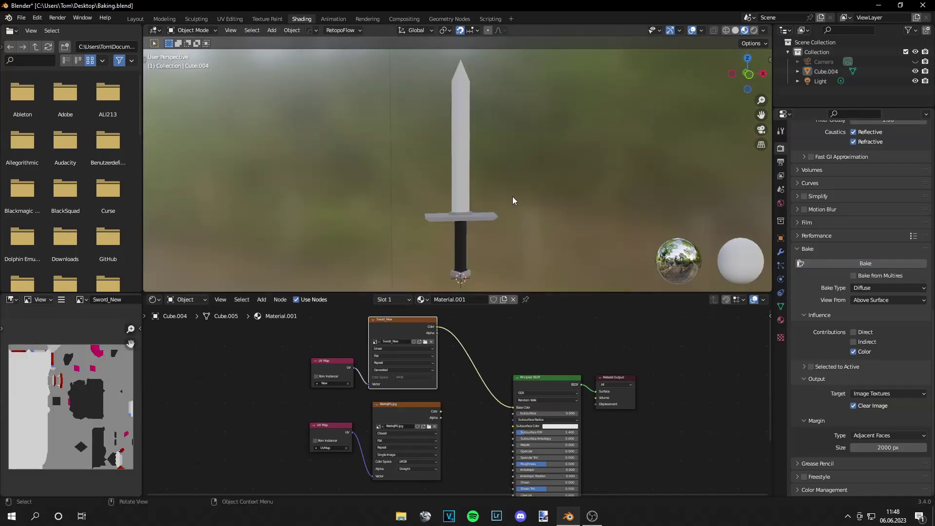
- Examine the newly baked texture on the sword, checking the guard and blade edges for color bleeding
{"action": "middle_click_drag", "start_coordinate": [516, 202], "coordinate": [534, 236]}
{"action": "scroll", "coordinate": [531, 234], "scroll_direction": "up", "scroll_amount": 5}
{"action": "scroll", "coordinate": [534, 235], "scroll_direction": "up", "scroll_amount": 3}
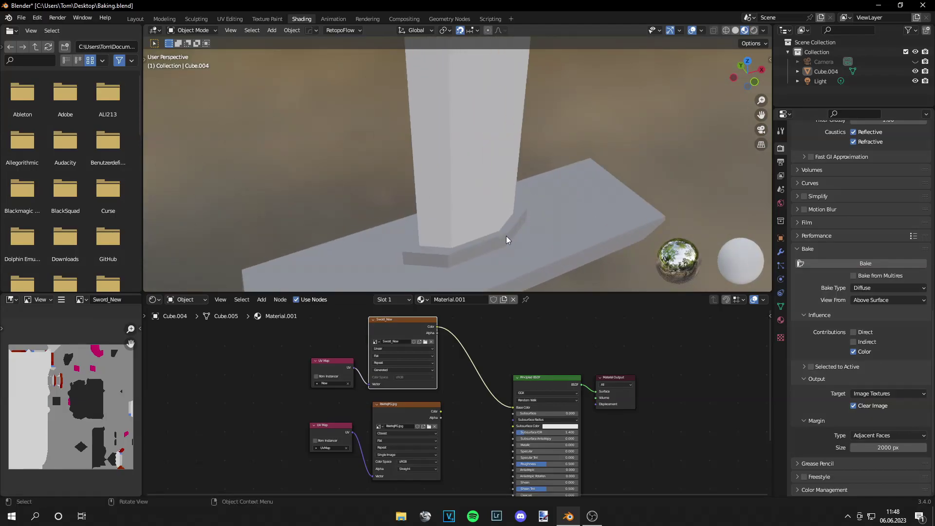
{"action": "middle_click_drag", "start_coordinate": [480, 258], "coordinate": [487, 203]}
{"action": "middle_click_drag", "start_coordinate": [558, 193], "coordinate": [619, 210]}
{"action": "scroll", "coordinate": [505, 208], "scroll_direction": "down", "scroll_amount": 5}
{"action": "middle_click_drag", "start_coordinate": [505, 209], "coordinate": [515, 176]}
{"action": "scroll", "coordinate": [474, 178], "scroll_direction": "down", "scroll_amount": 2}
{"action": "scroll", "coordinate": [507, 190], "scroll_direction": "up", "scroll_amount": 2}
{"action": "scroll", "coordinate": [513, 179], "scroll_direction": "up", "scroll_amount": 1}
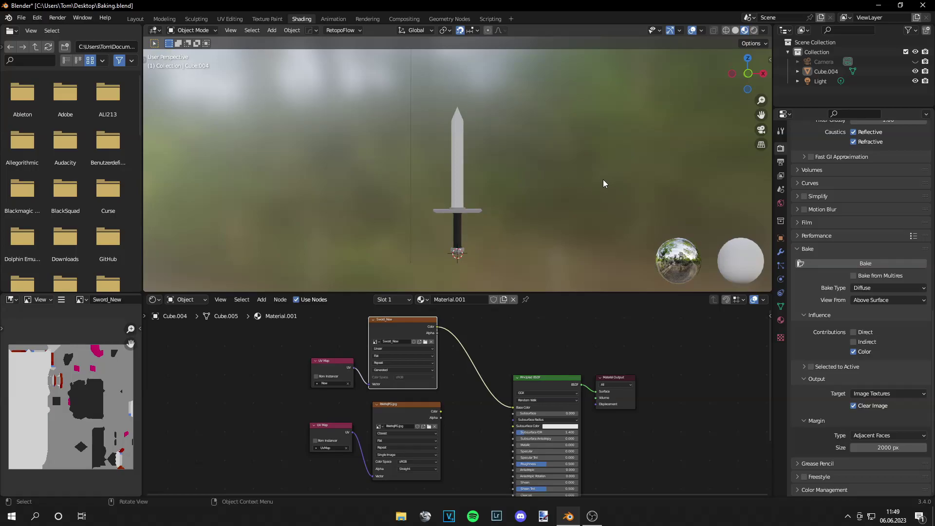